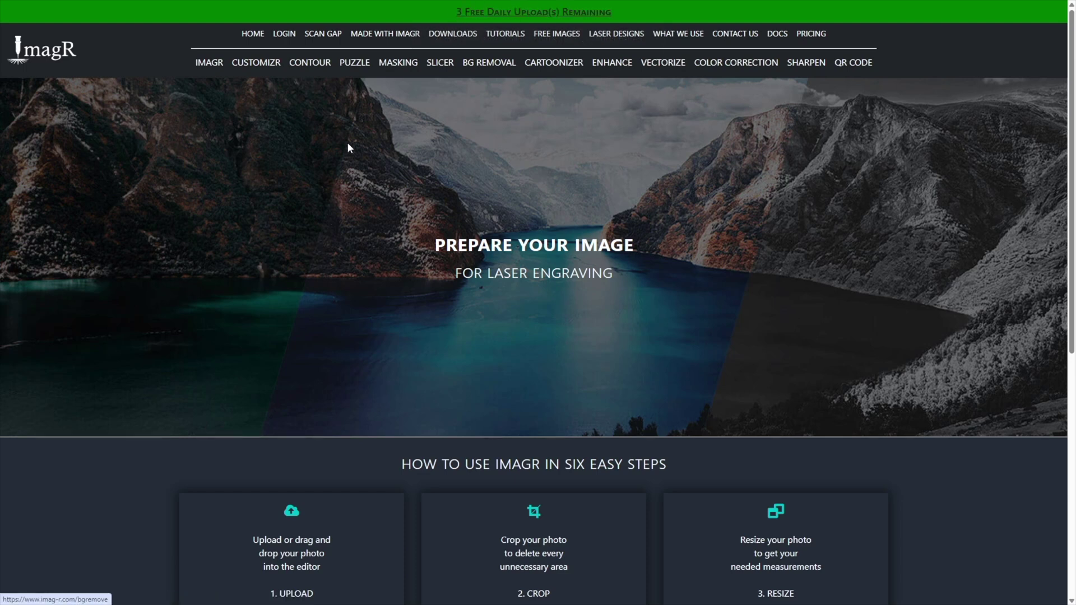
- Import the monarch butterfly photo into ImagR as grayscale, at 1536 × 2048 px and 72 DPI
scroll(342, 143, down, 7)
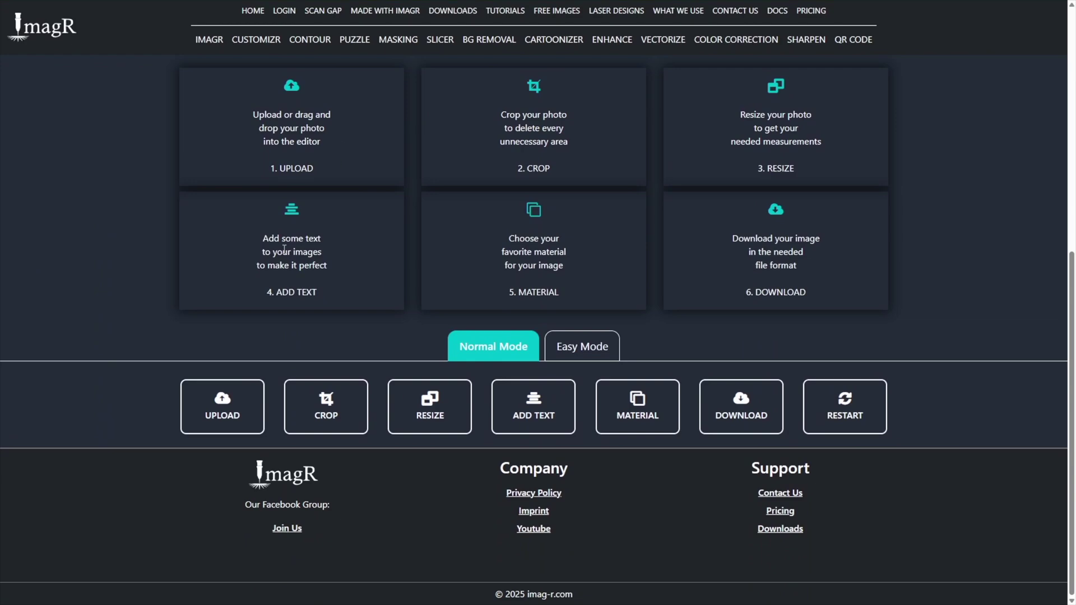
click(213, 405)
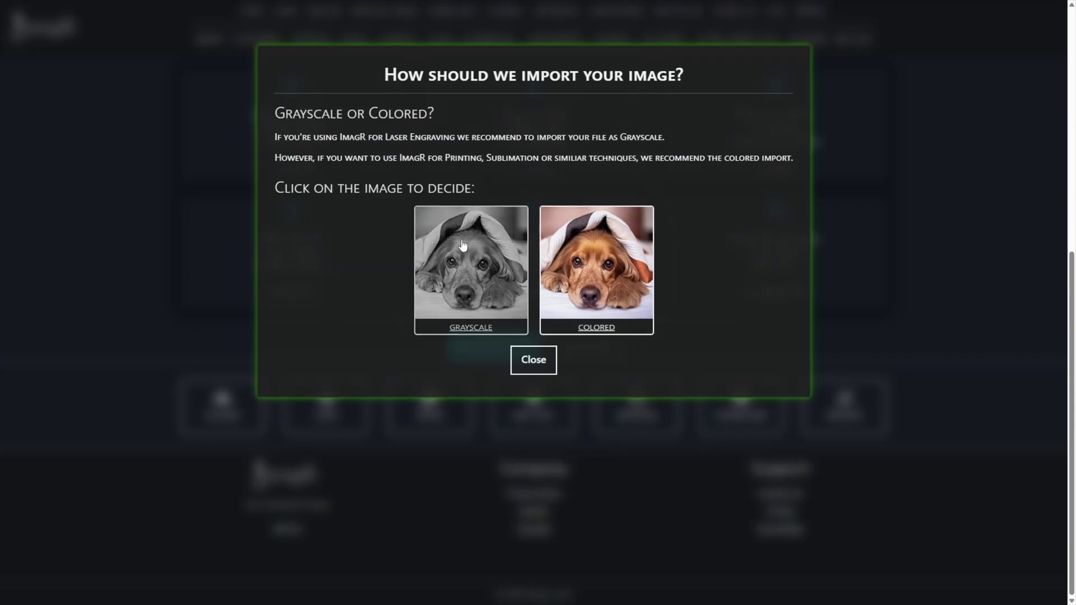
click(471, 264)
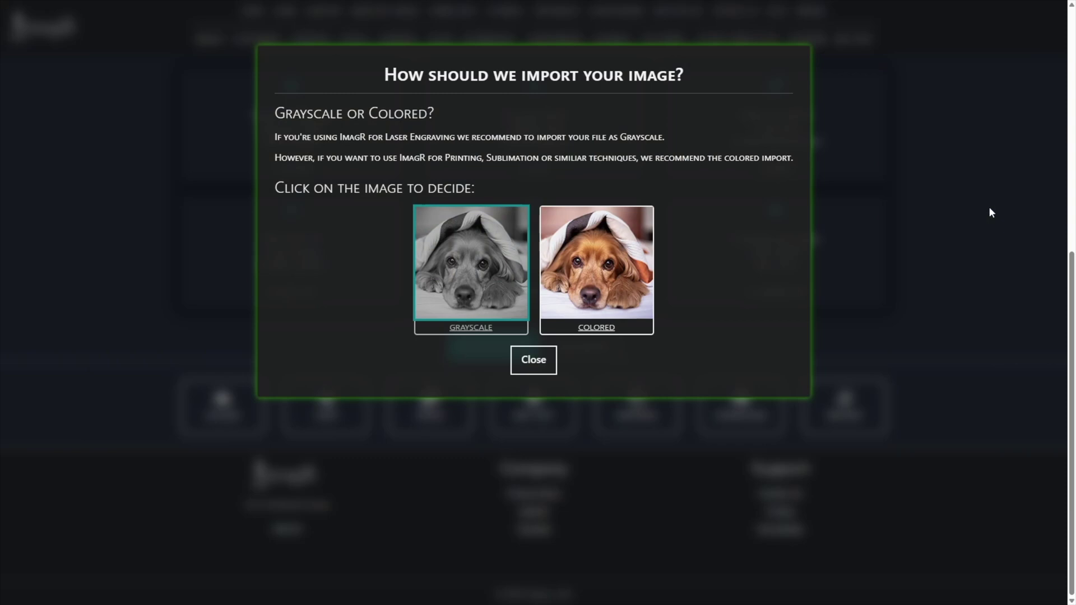
click(909, 245)
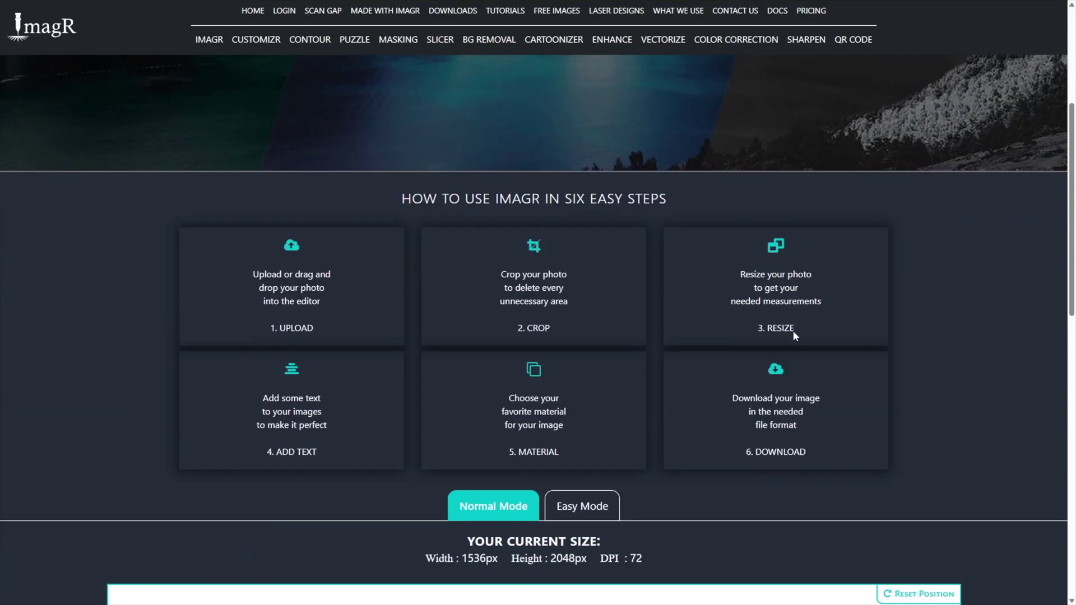
scroll(277, 181, down, 3)
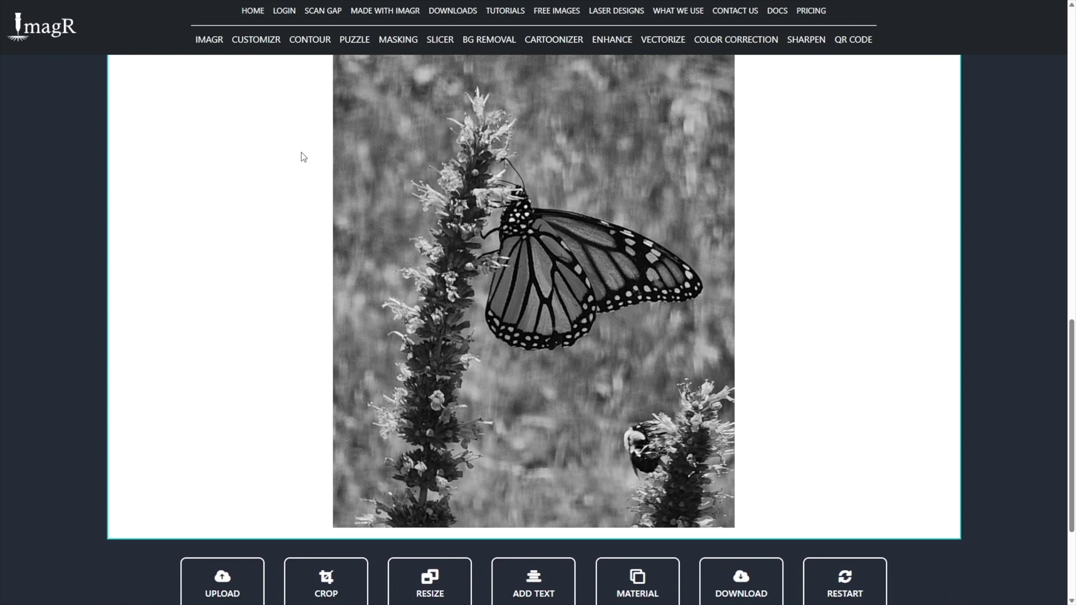
- Crop the photo to a 1536 × 1536 px square, with the frame moved down over the butterfly and flowers
scroll(271, 197, down, 2)
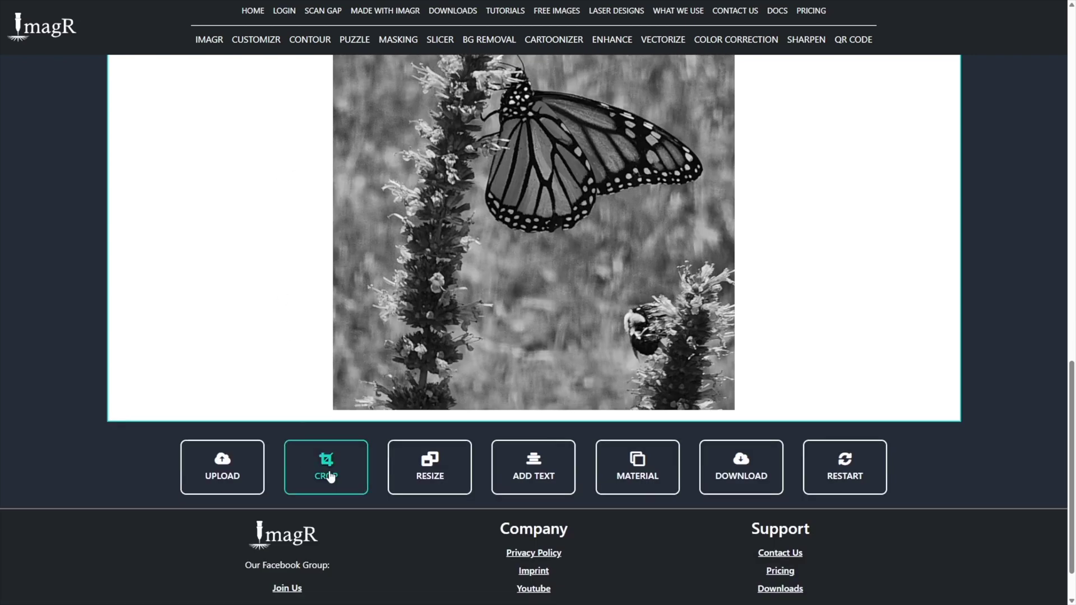
click(332, 473)
scroll(251, 374, down, 3)
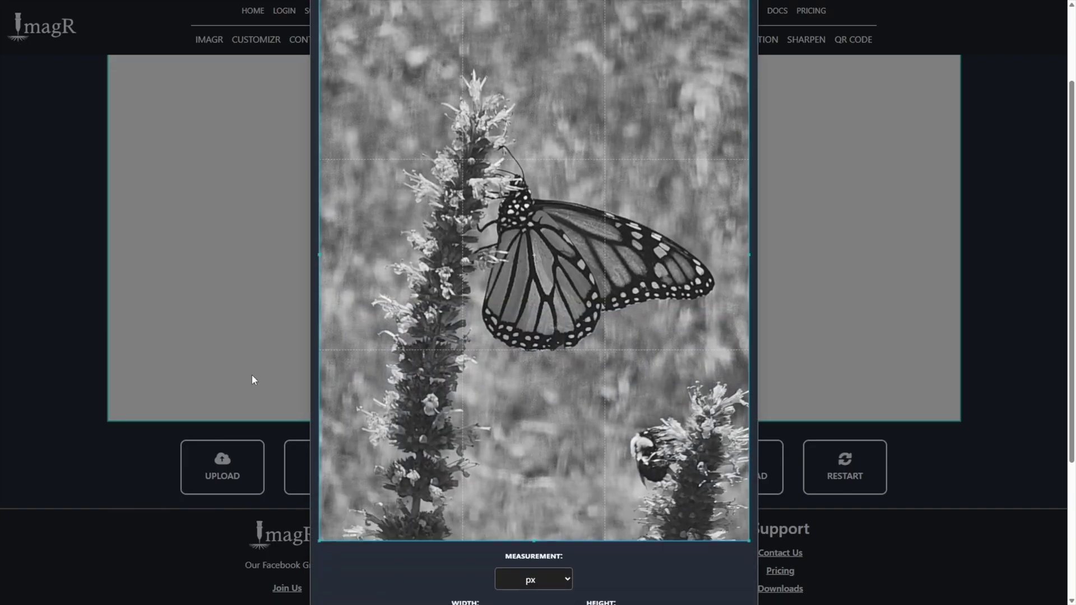
scroll(249, 387, down, 3)
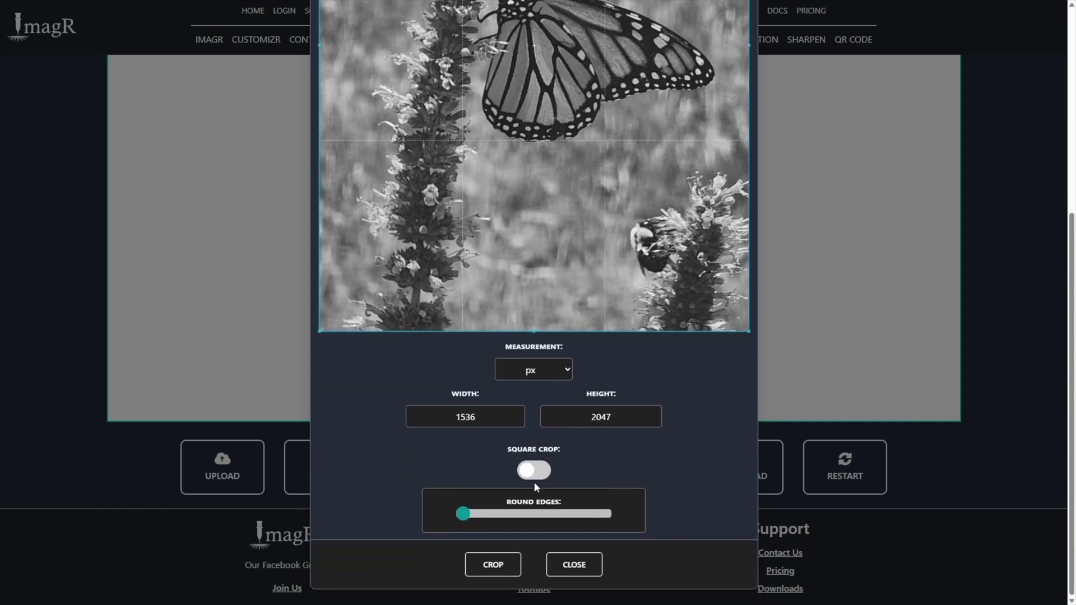
click(534, 473)
scroll(856, 408, up, 4)
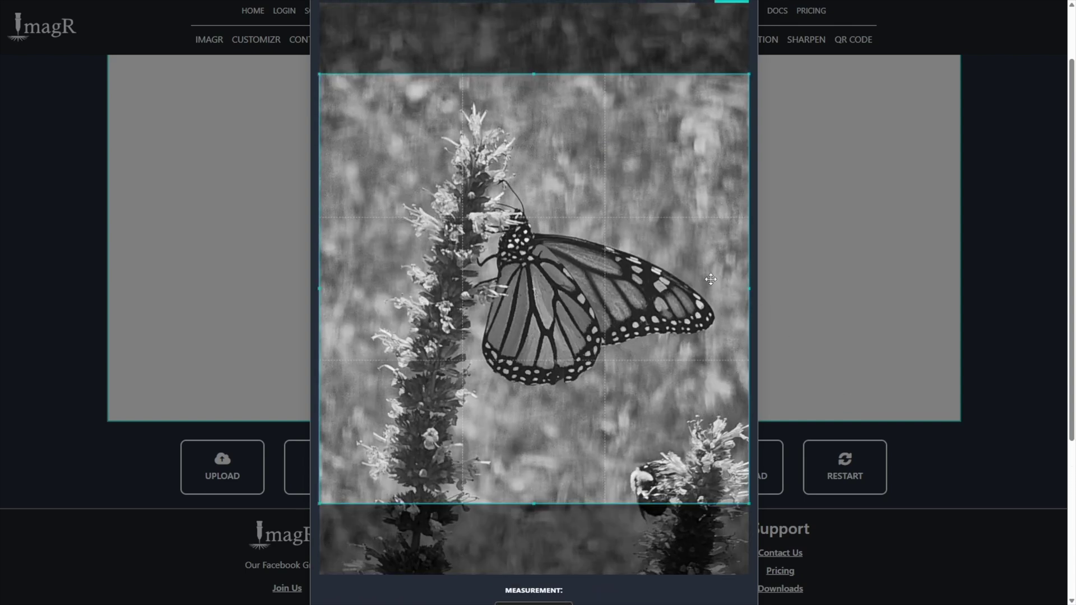
drag(711, 279, 711, 306)
scroll(877, 298, down, 4)
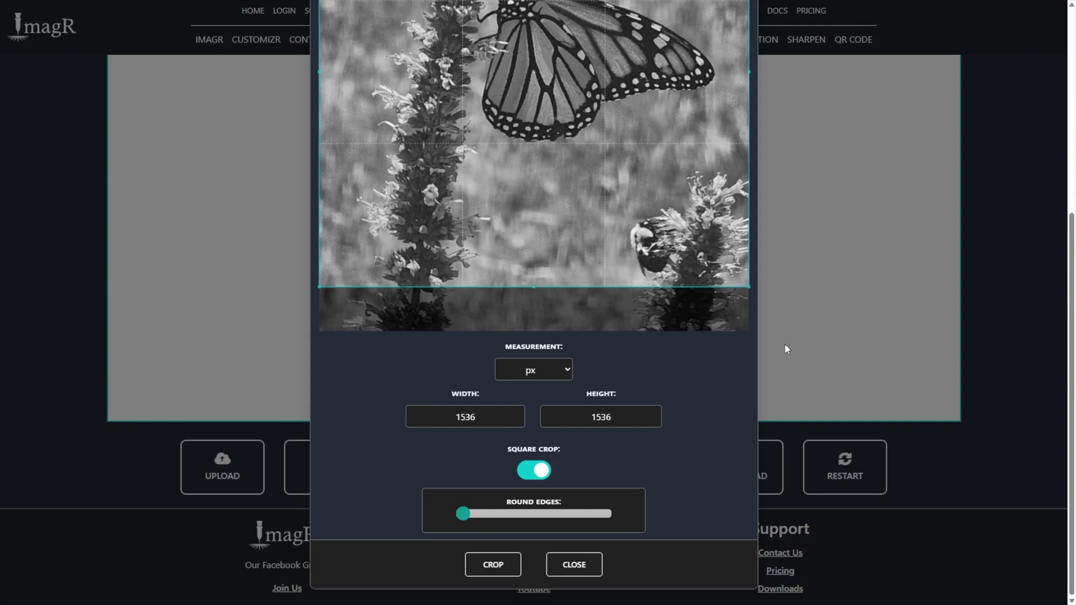
click(493, 565)
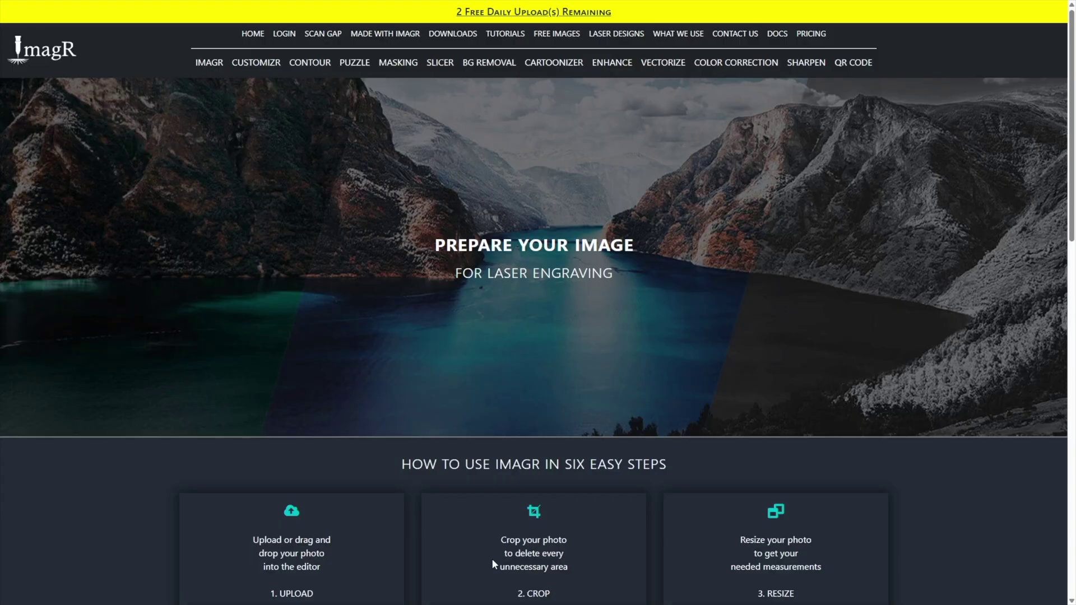
- In the Resize settings, switch units to millimetres, set width to 160 mm and DPI to 318
scroll(529, 367, down, 9)
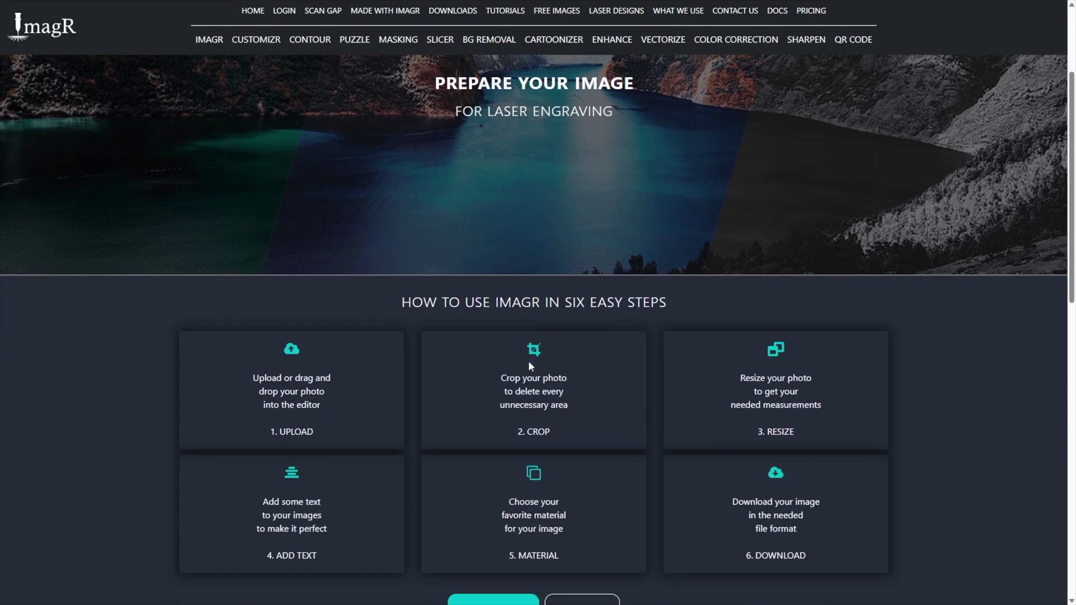
scroll(529, 362, down, 5)
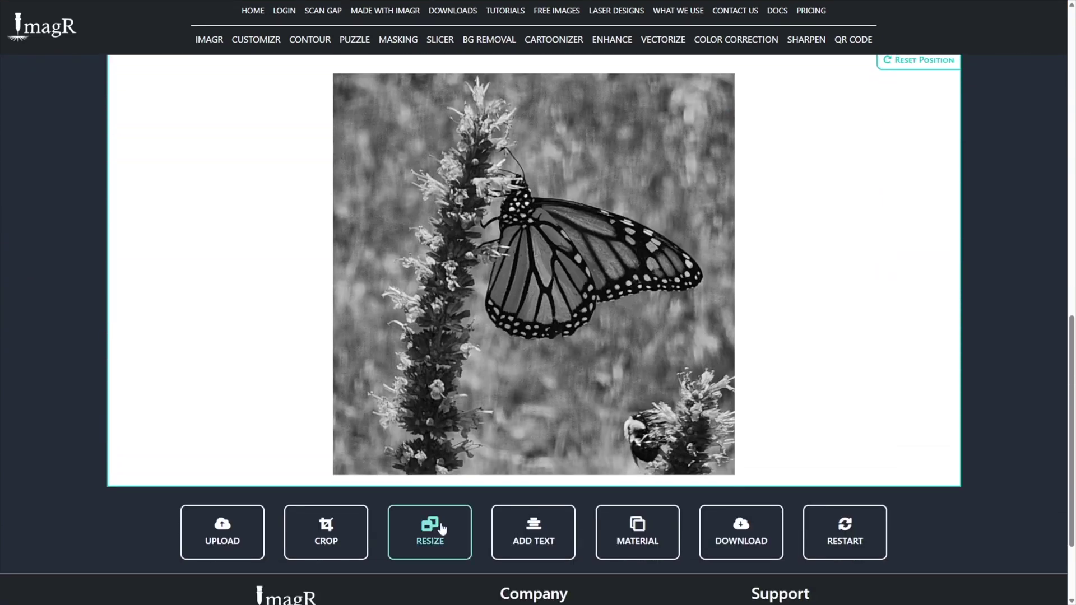
click(442, 525)
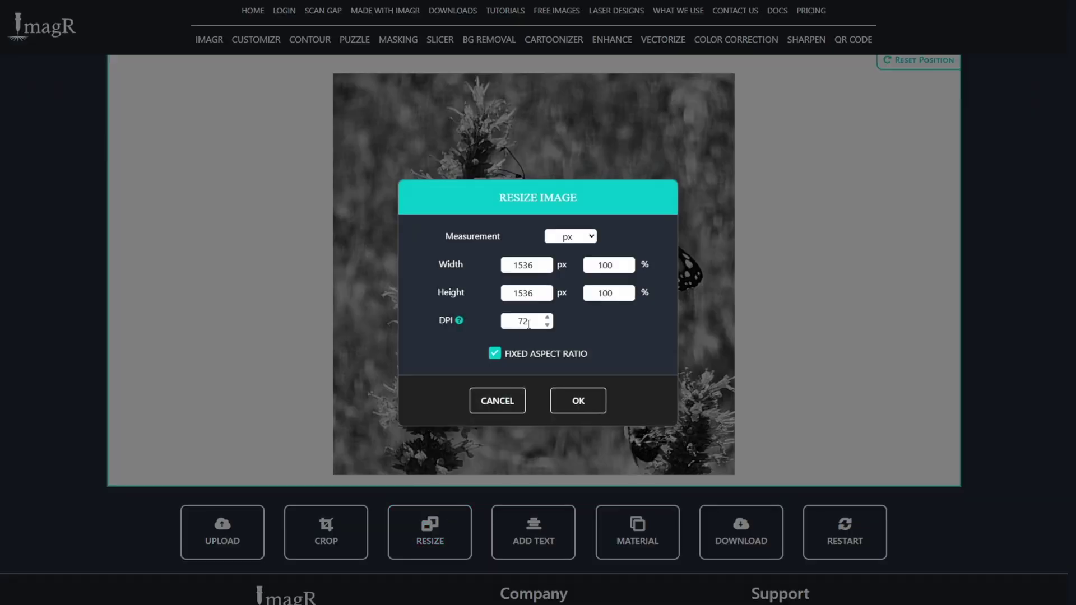
click(583, 240)
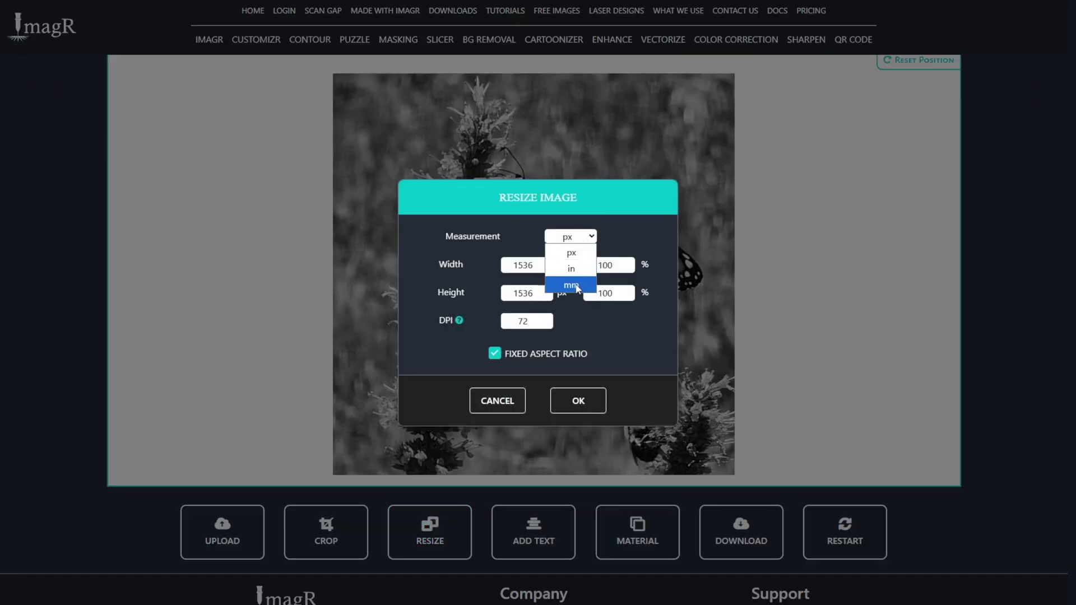
click(572, 286)
double_click(520, 269)
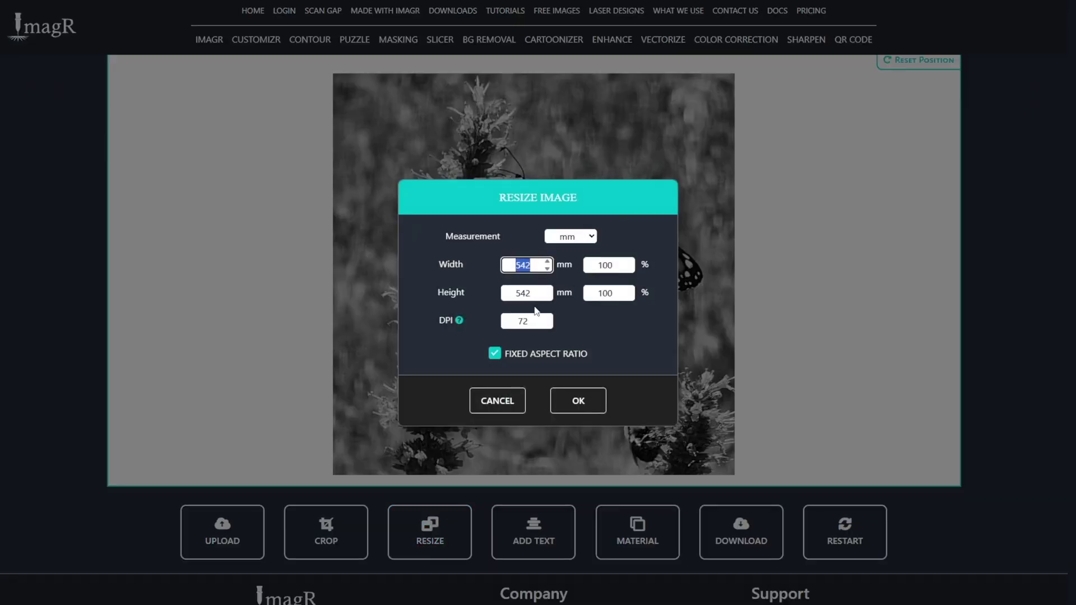
text(160)
key(Tab)
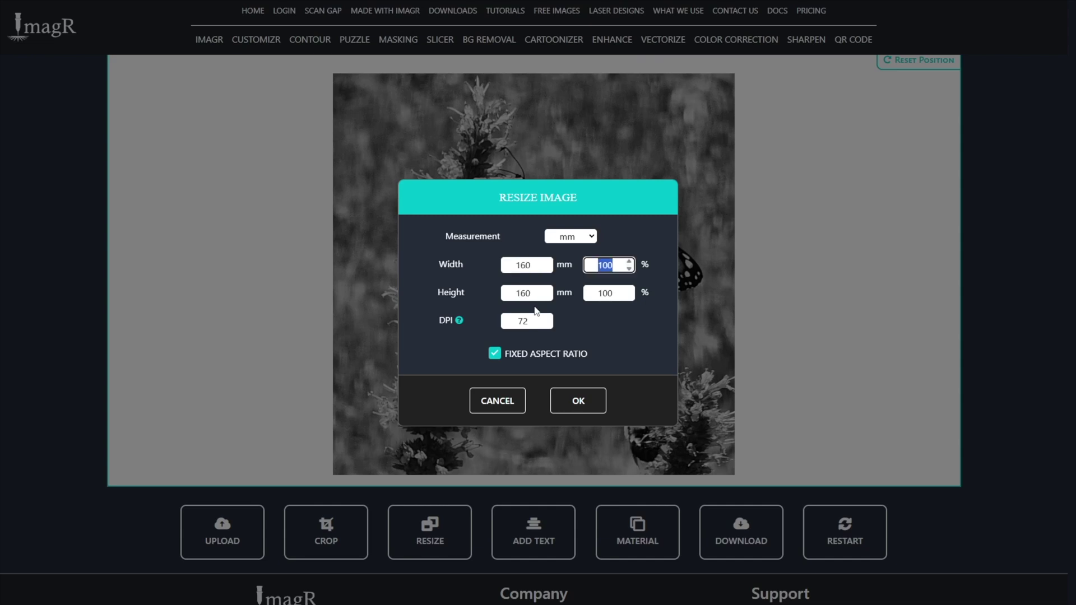
click(527, 292)
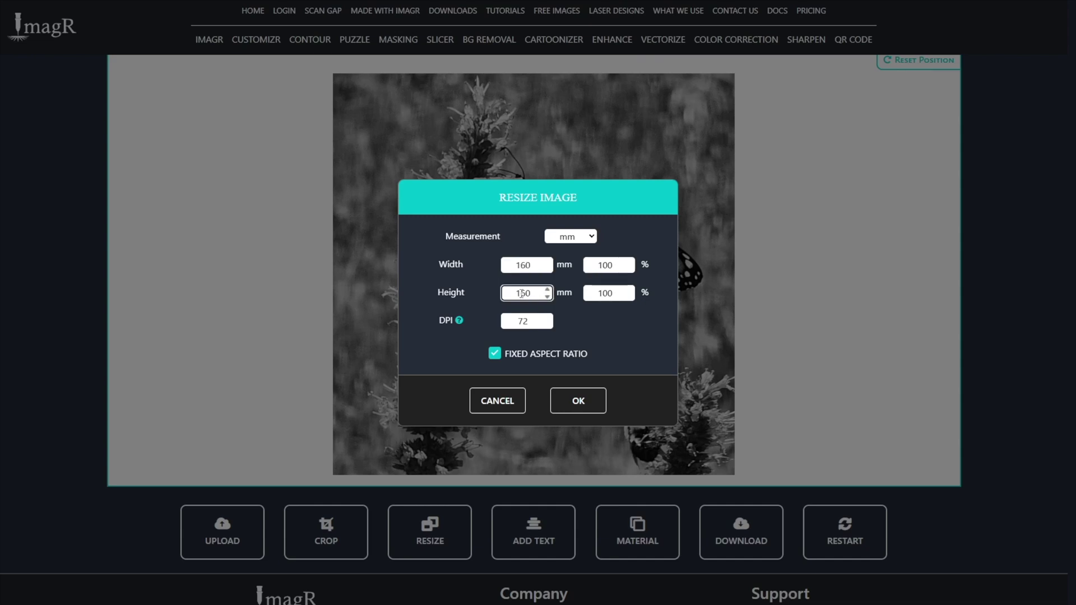
double_click(526, 323)
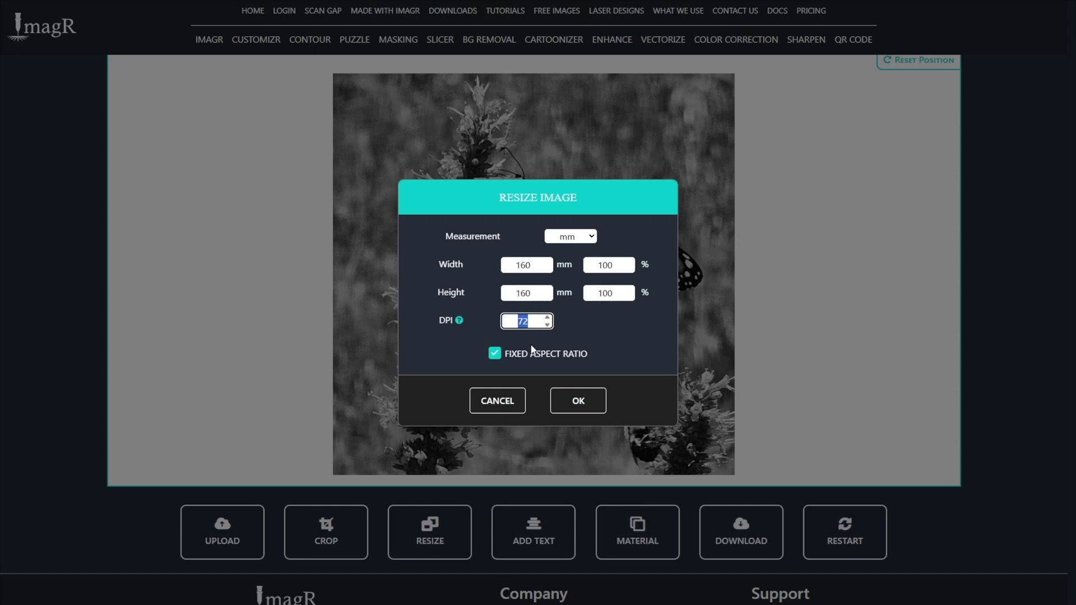
text(318)
click(590, 330)
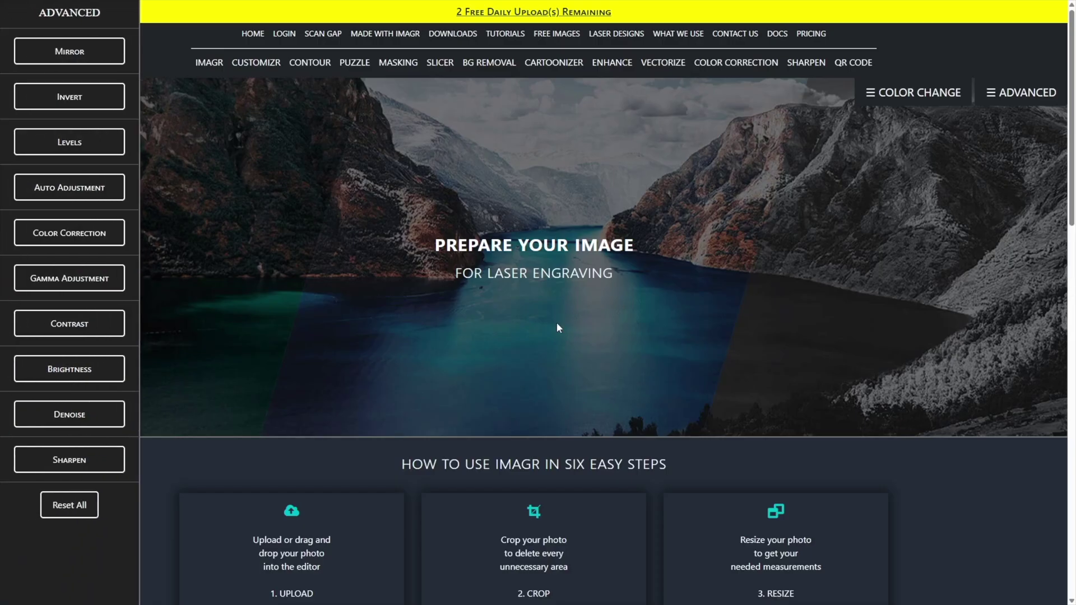
- Scroll down to the resized image preview and the advanced adjustment tools
scroll(558, 324, down, 8)
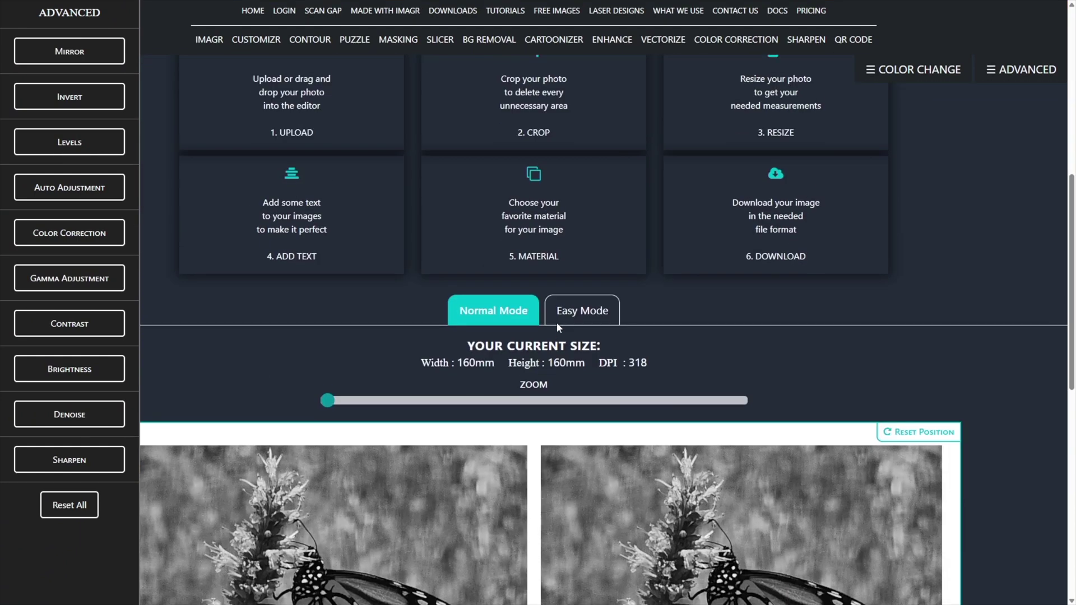
scroll(557, 322, down, 7)
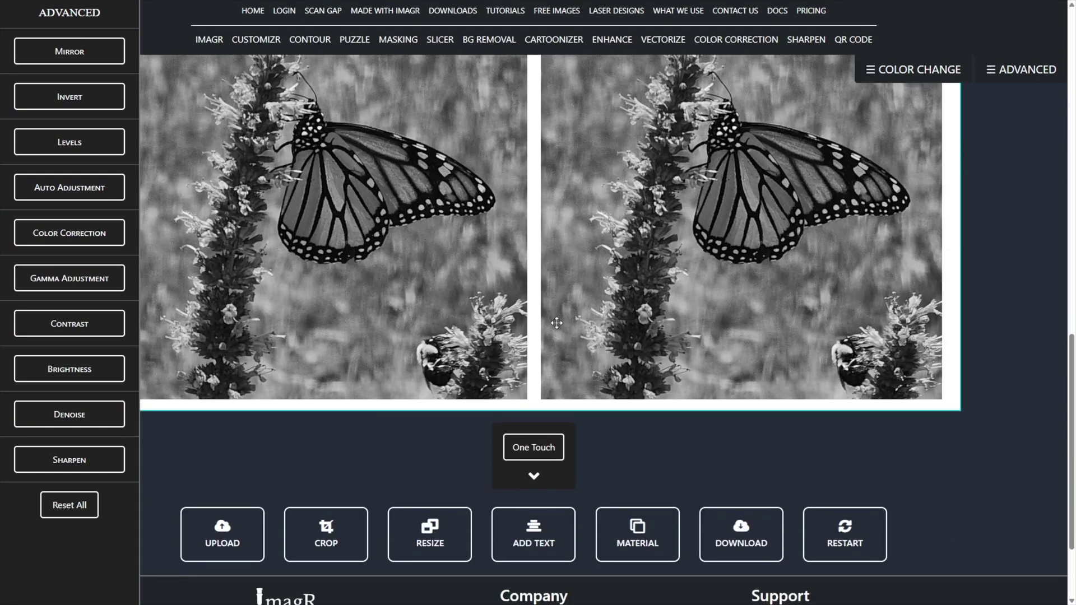
scroll(557, 323, down, 2)
- Apply the Kasia Wood material from the KASIA group to the butterfly photo
click(654, 448)
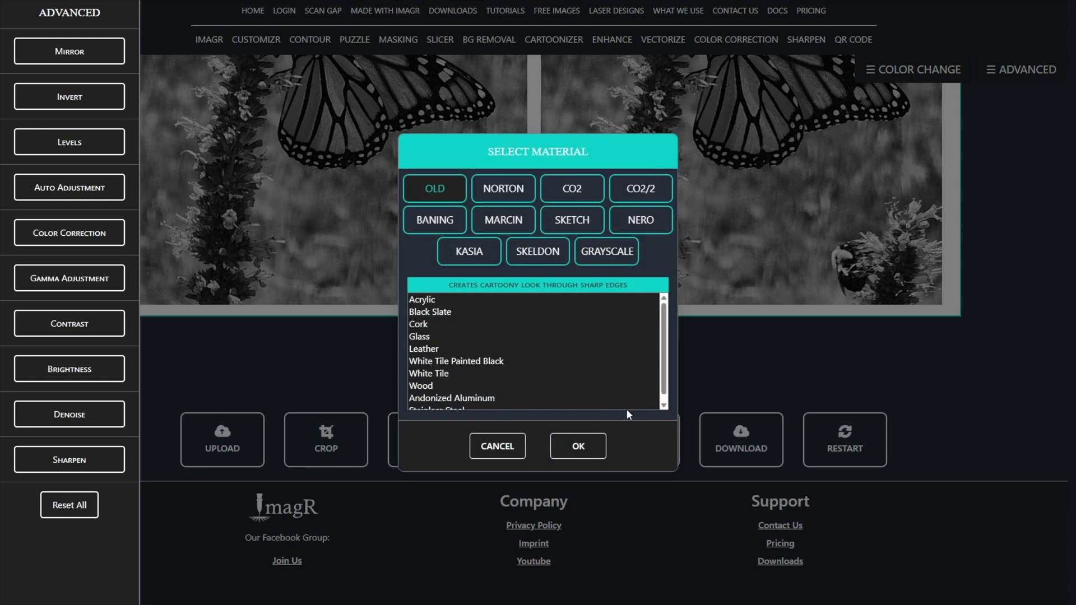
click(471, 253)
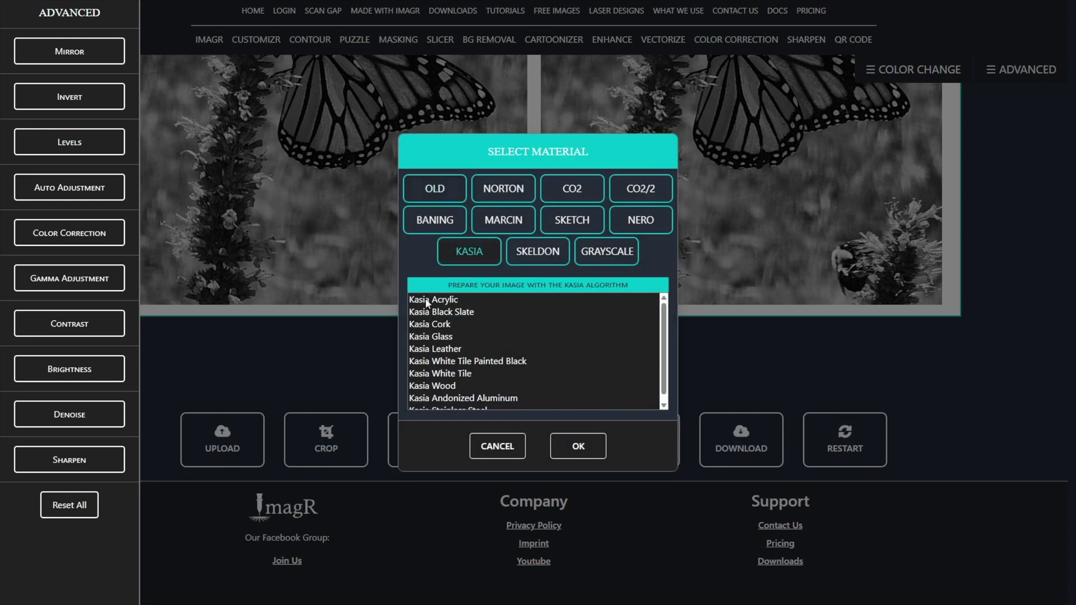
click(446, 387)
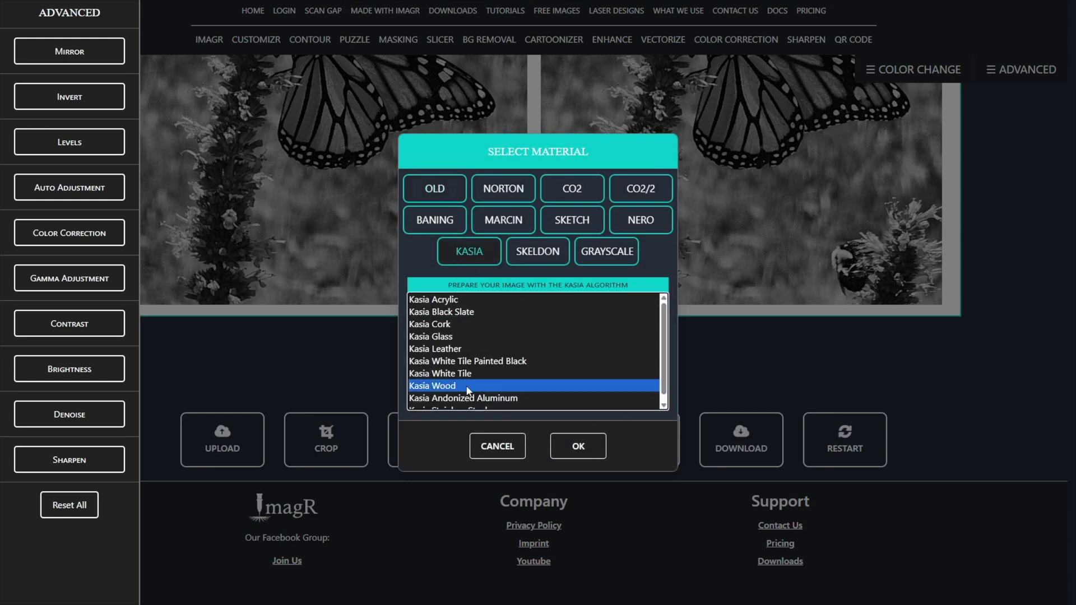
click(580, 449)
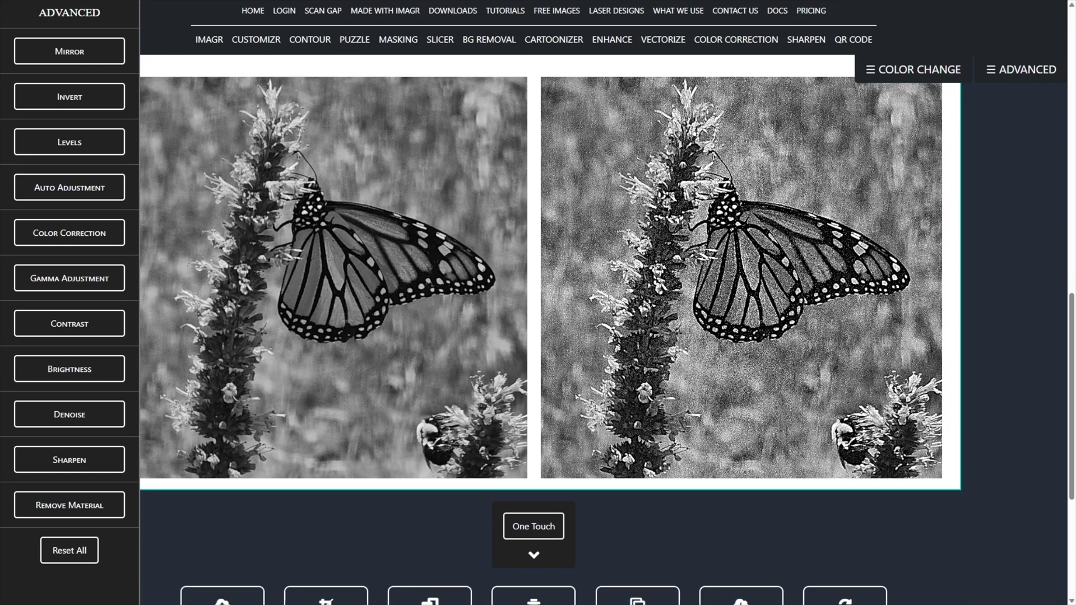
- Run the One Touch enhancement with Sharpen 2 excluded
click(534, 555)
scroll(624, 510, down, 3)
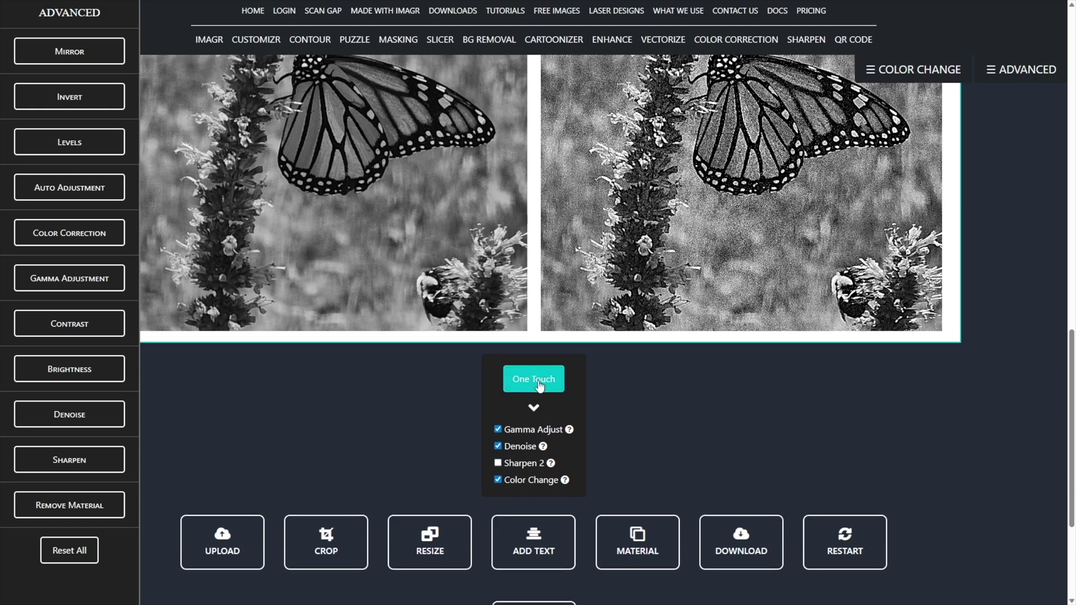
click(538, 381)
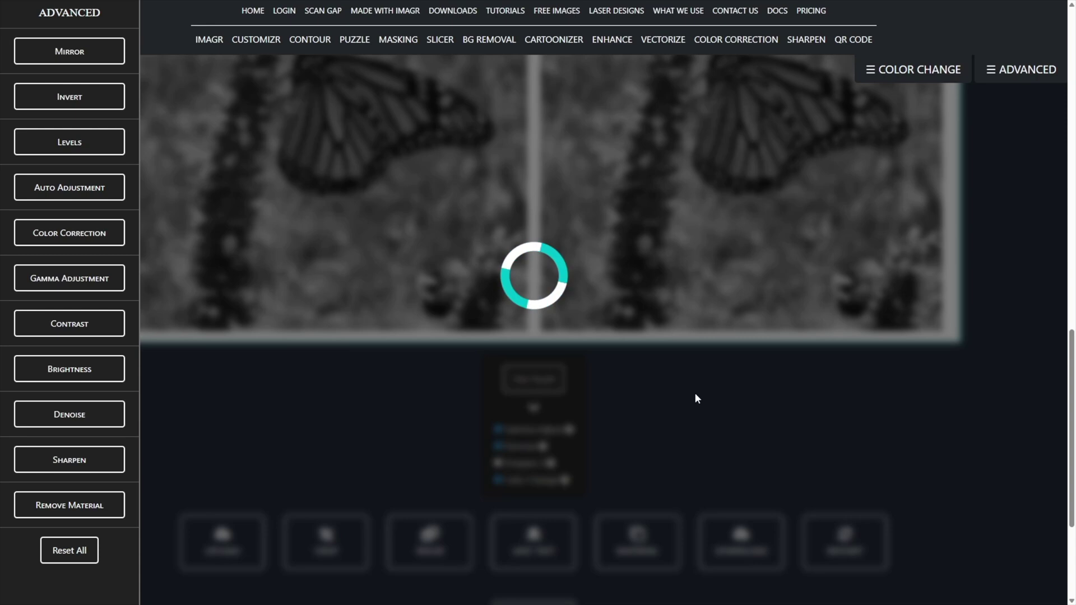
scroll(695, 392, up, 3)
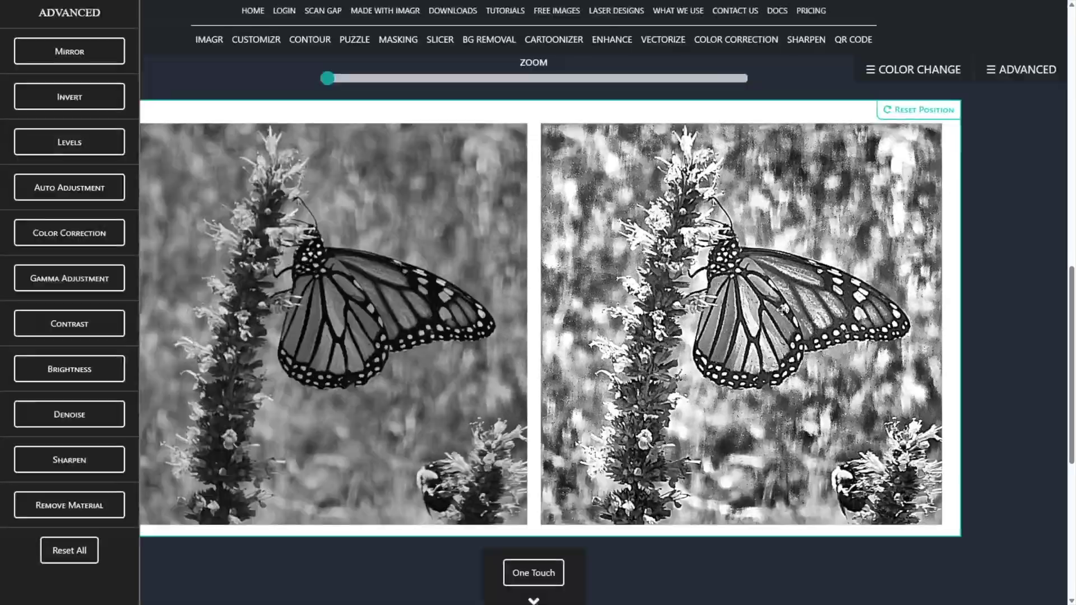
- Change the Levels upper value from 255 to 190 and apply it
click(87, 150)
click(72, 236)
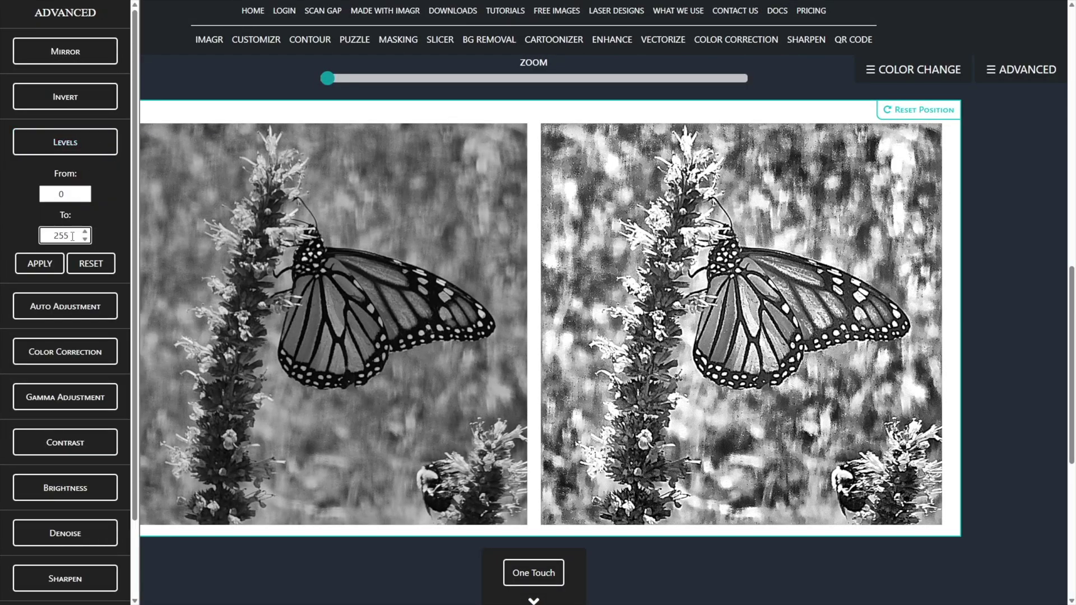
drag(71, 236, 44, 239)
text(190)
click(44, 267)
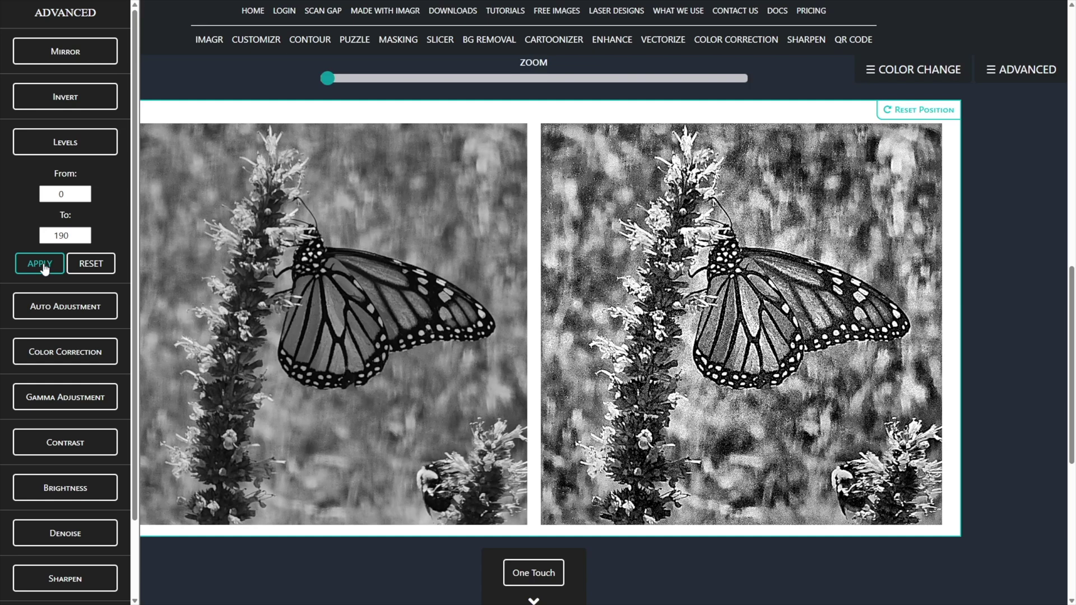
click(71, 144)
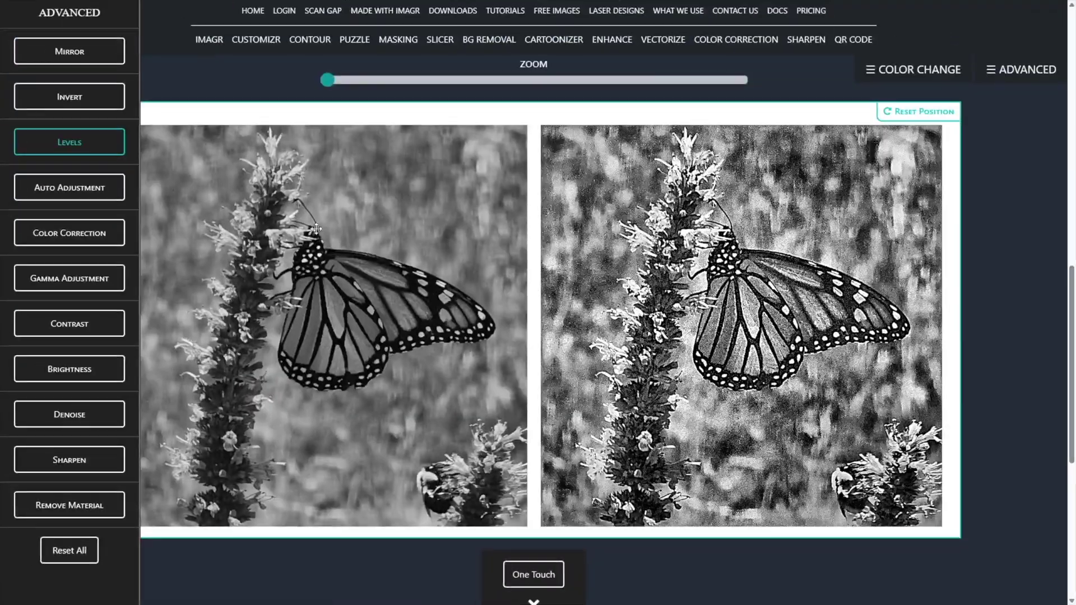
- Run Color Correction, then raise the gamma to 2,1
click(84, 233)
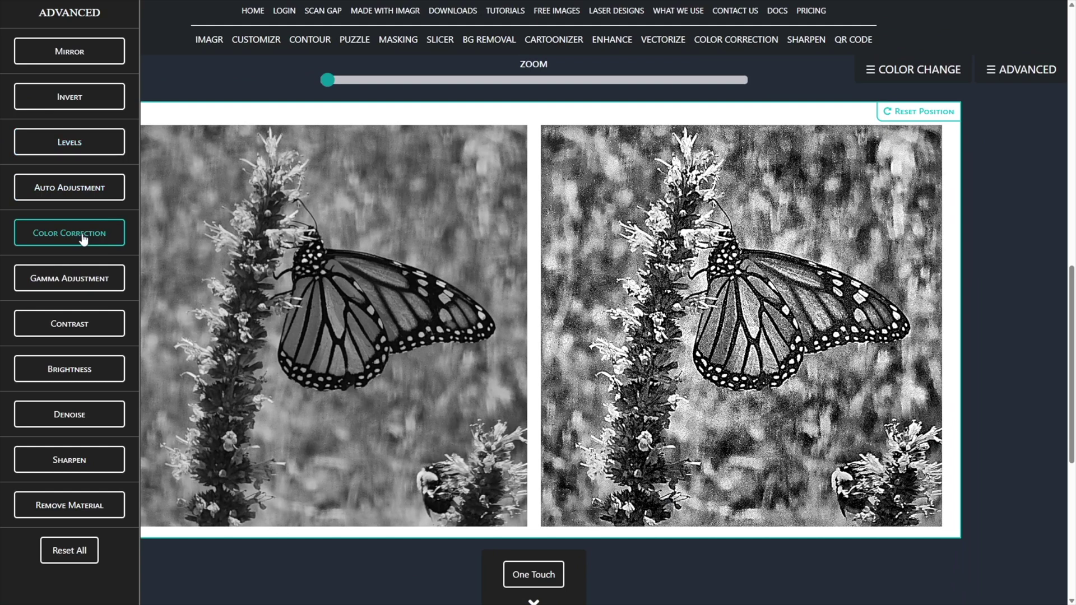
click(50, 270)
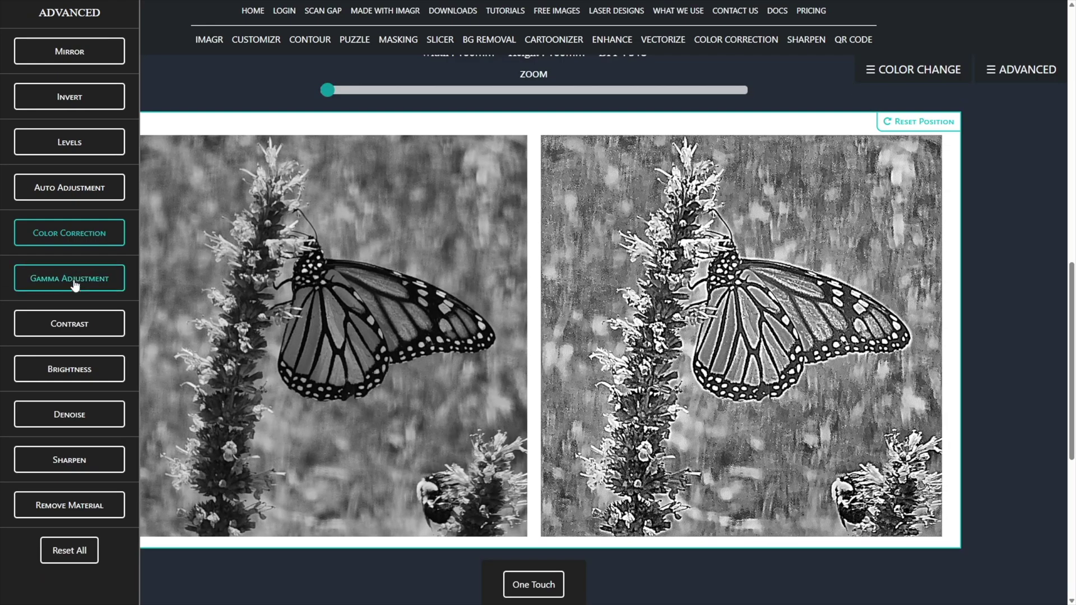
click(75, 286)
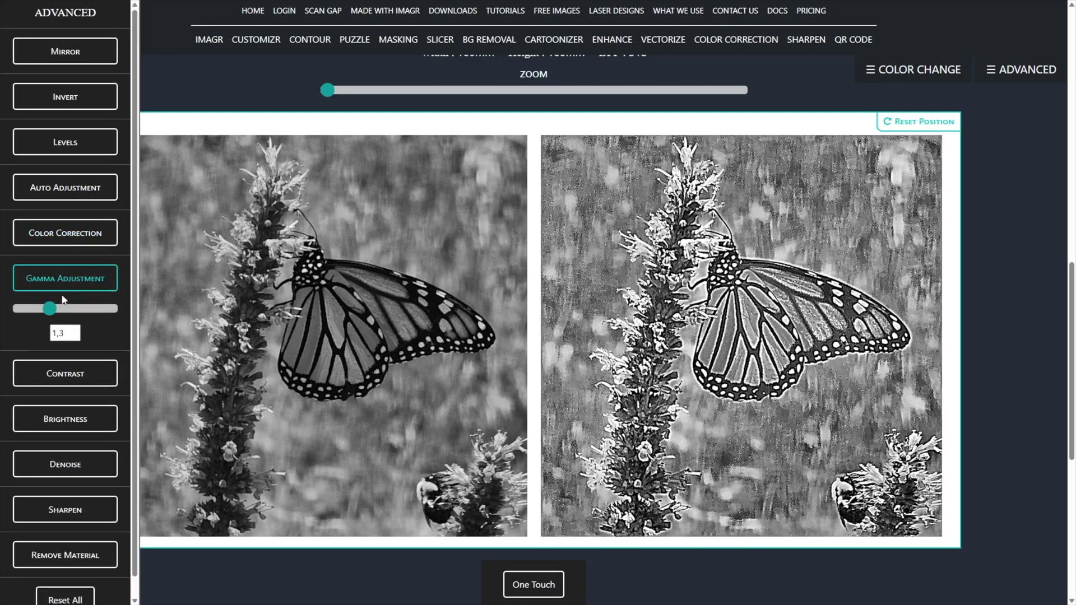
drag(57, 310, 67, 310)
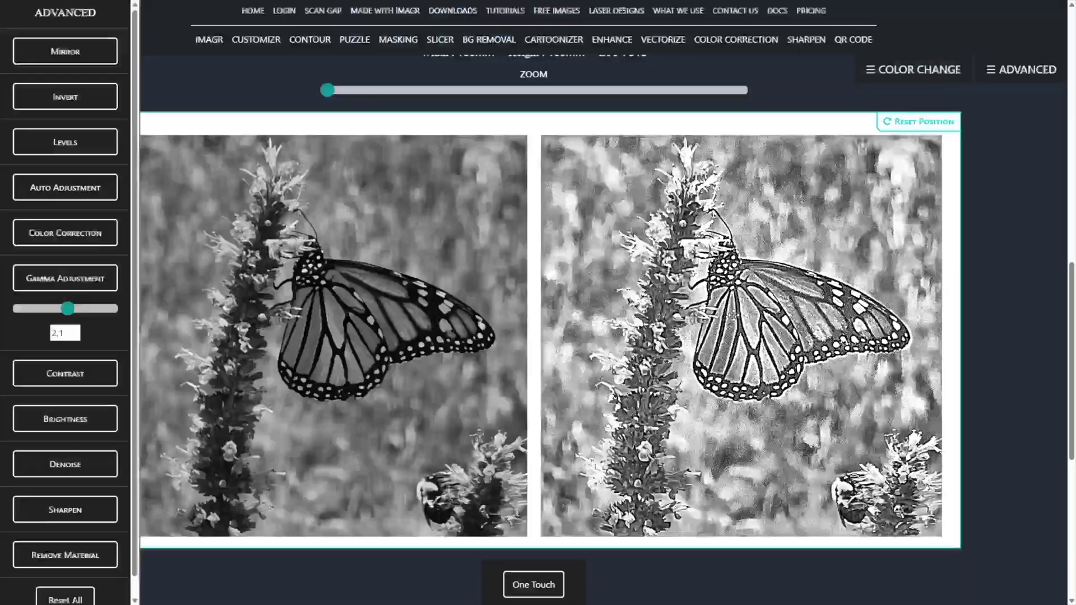
- Download the edited butterfly image as a PNG file
scroll(788, 356, down, 2)
scroll(788, 355, down, 4)
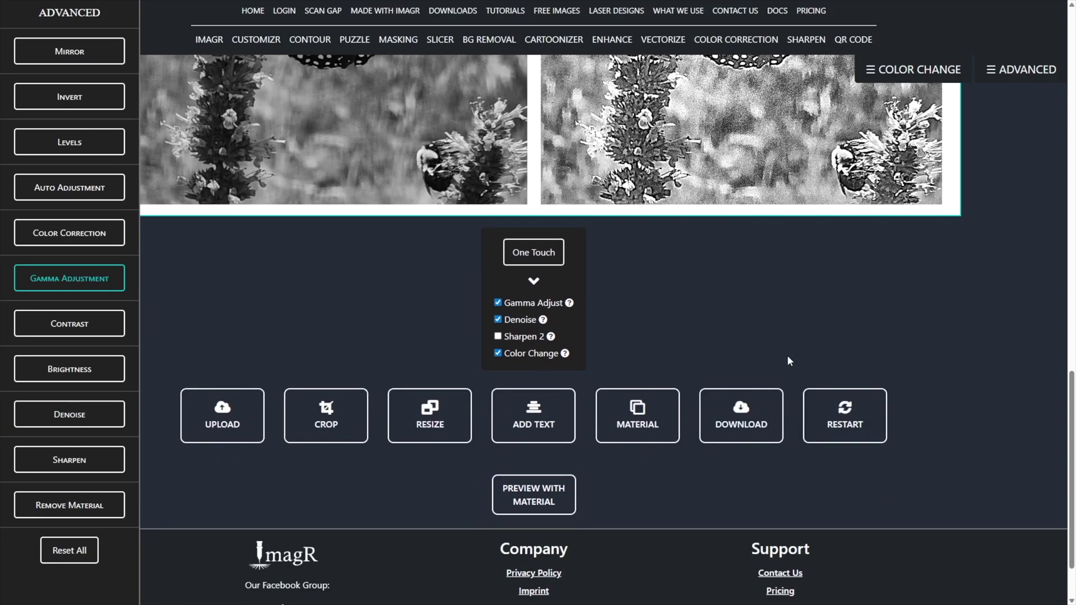
click(733, 418)
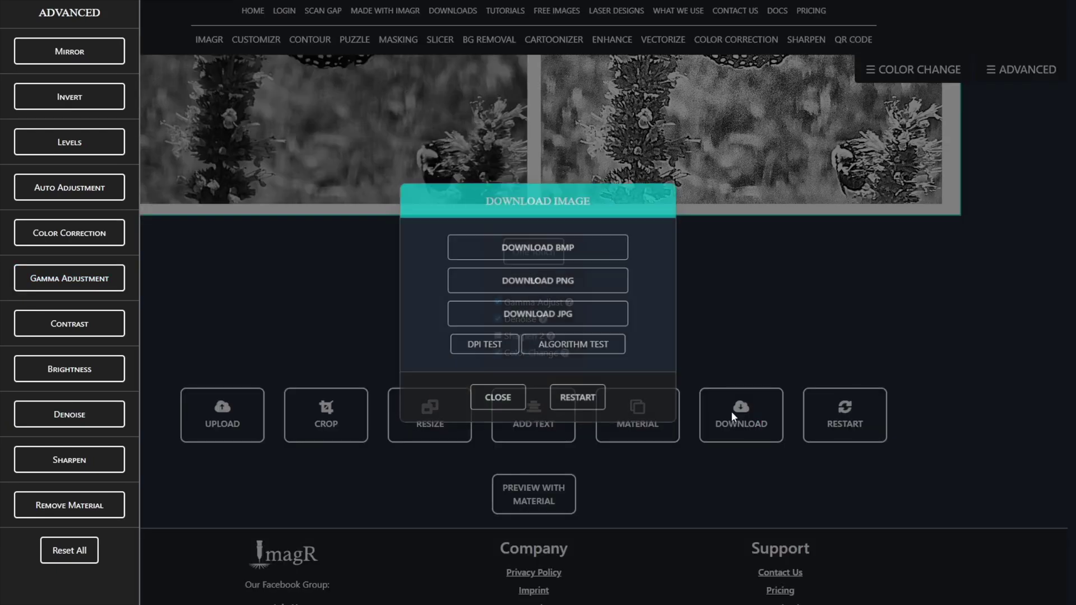
click(603, 282)
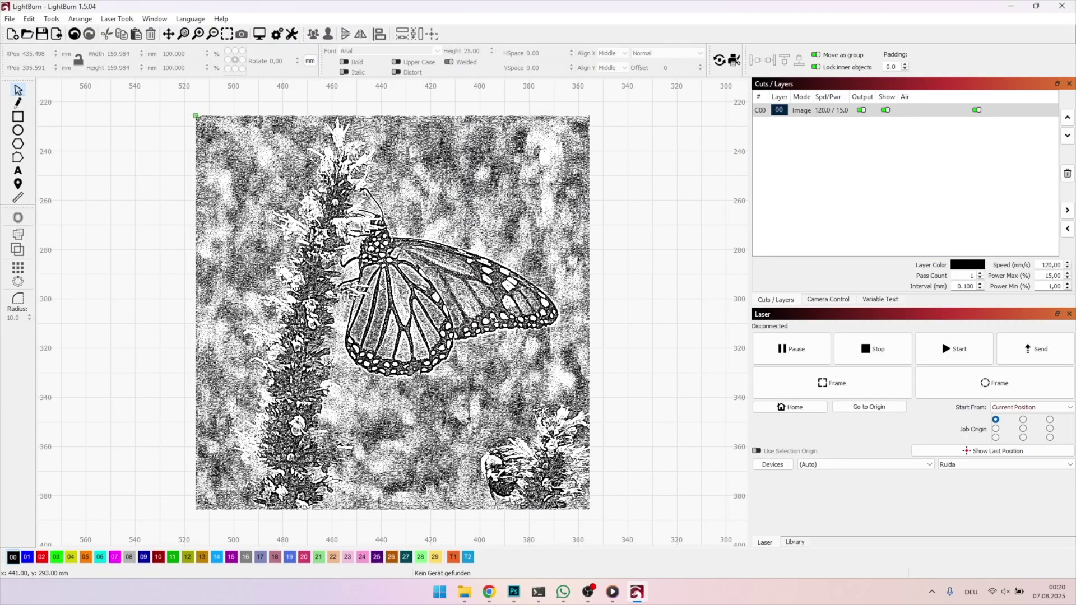
scroll(380, 287, up, 5)
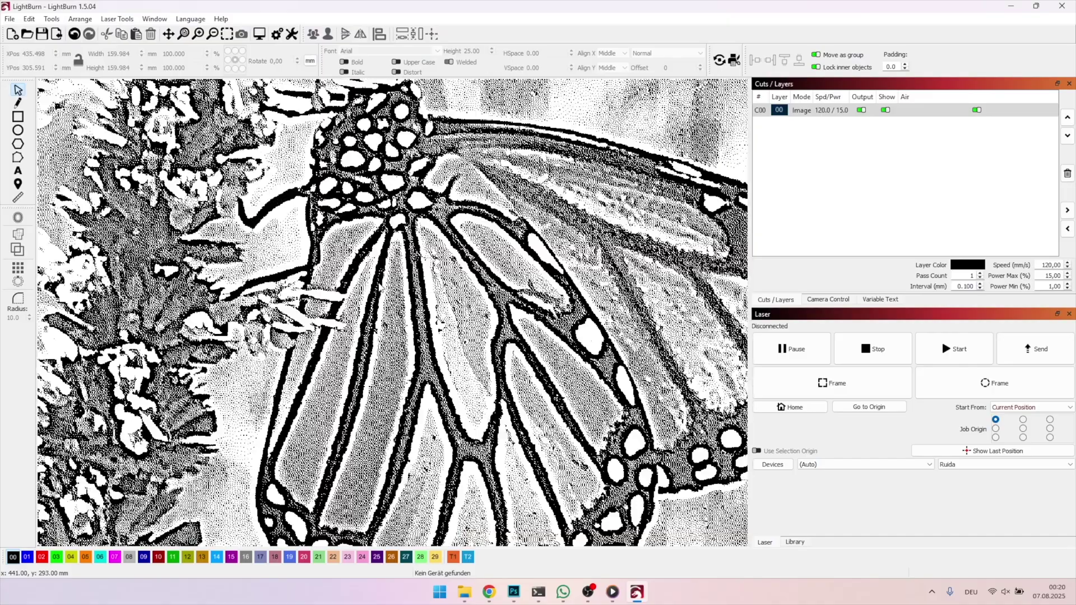
scroll(380, 287, down, 6)
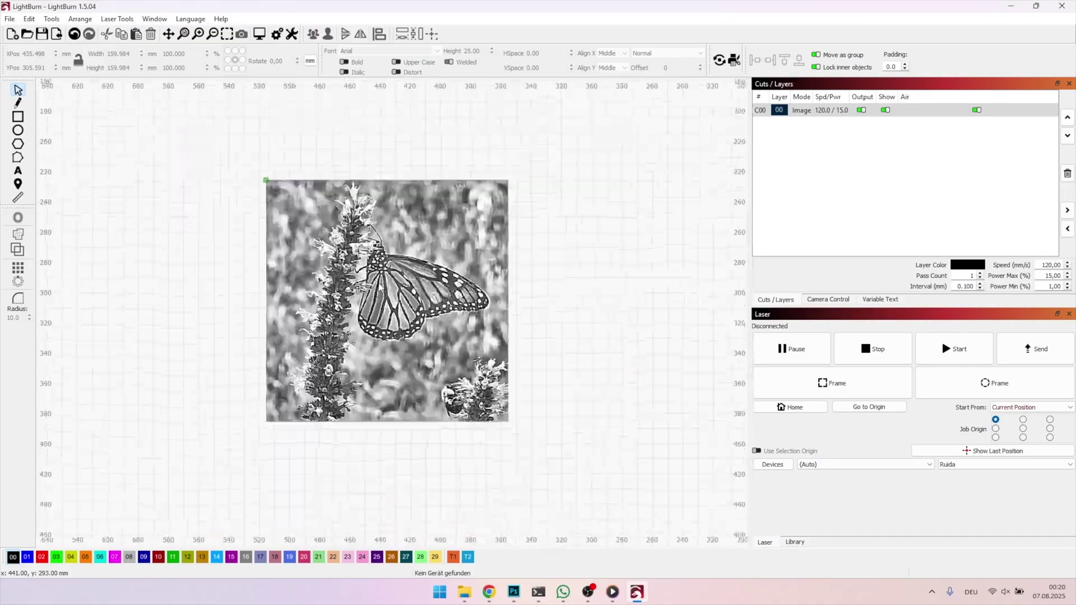
scroll(380, 286, down, 1)
scroll(382, 301, up, 7)
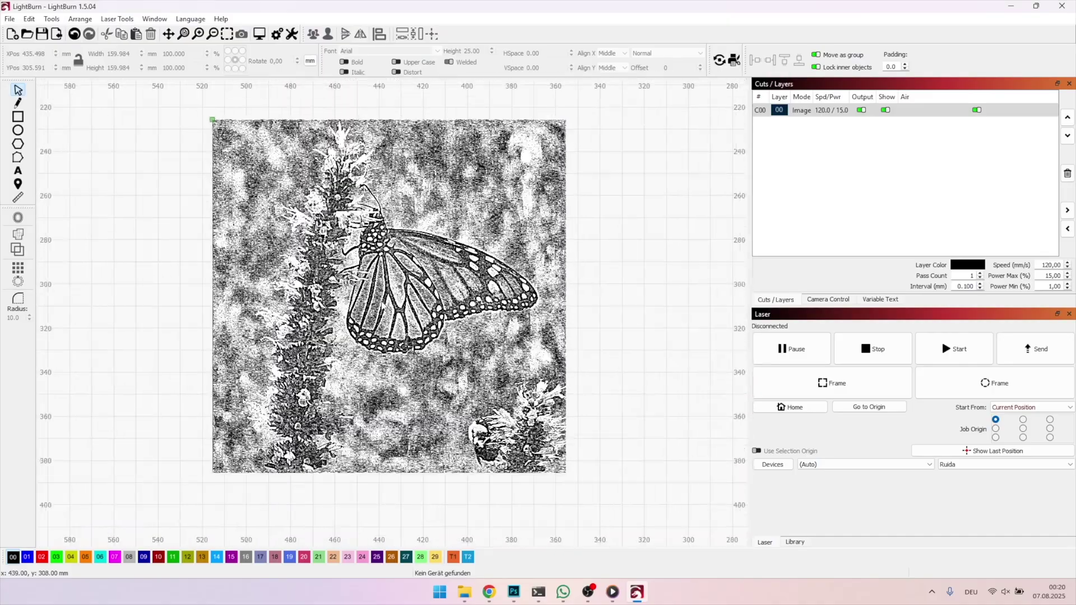
scroll(381, 302, down, 3)
scroll(383, 302, down, 1)
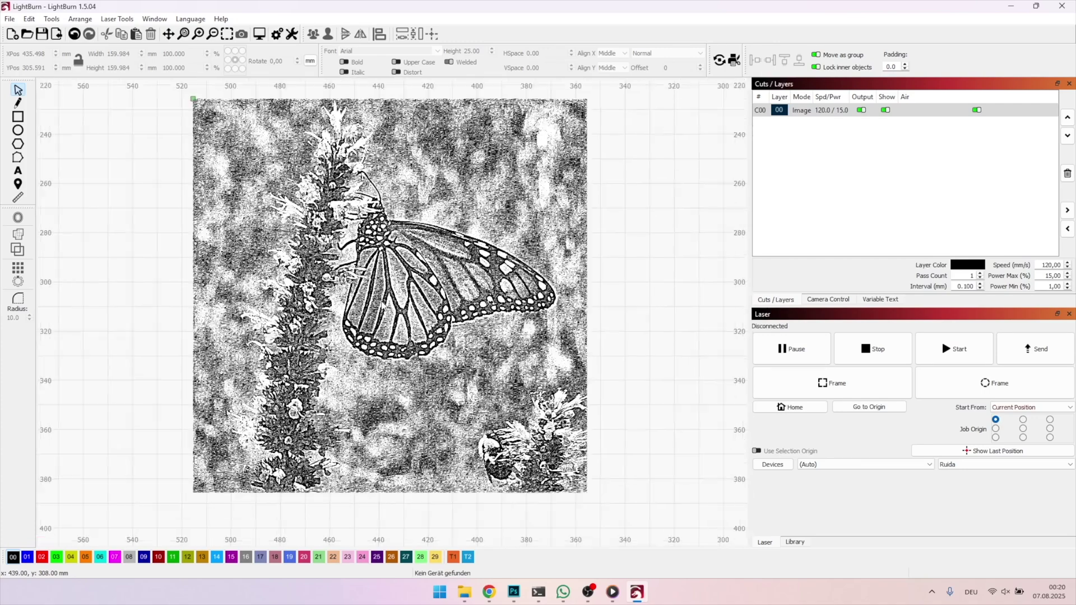
- Give layer C00 120 mm/s, 15% max and 1% min power, with Pass-Through enabled
double_click(839, 110)
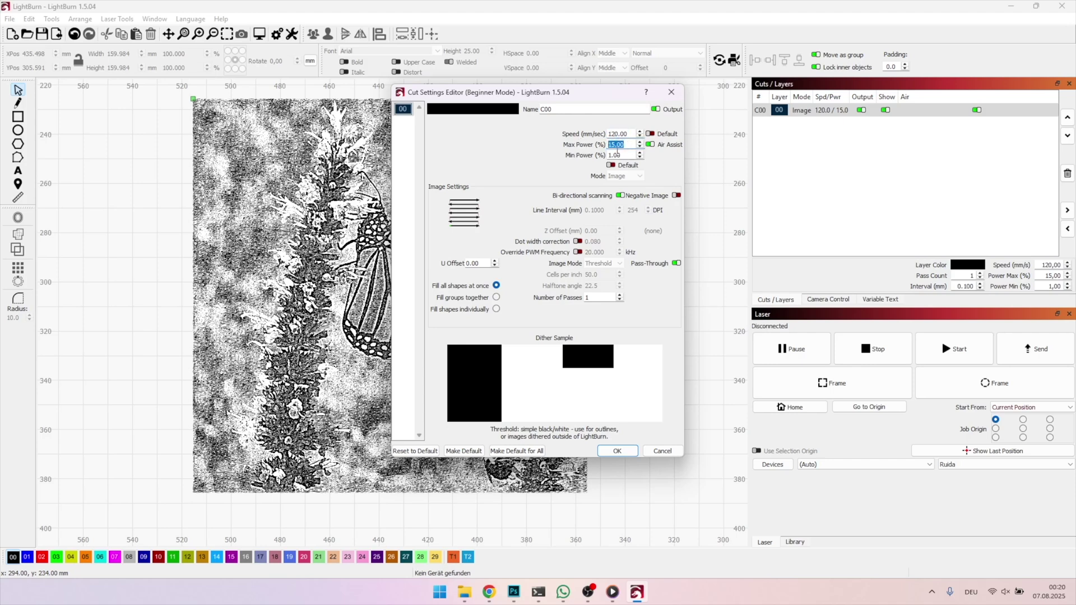
key(Tab)
click(677, 264)
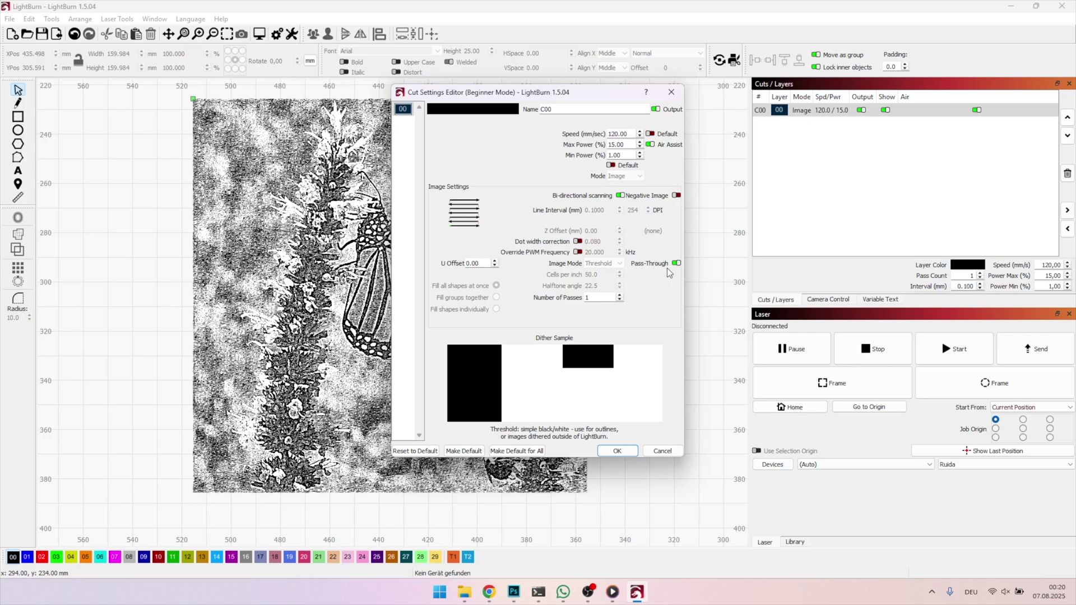
click(618, 453)
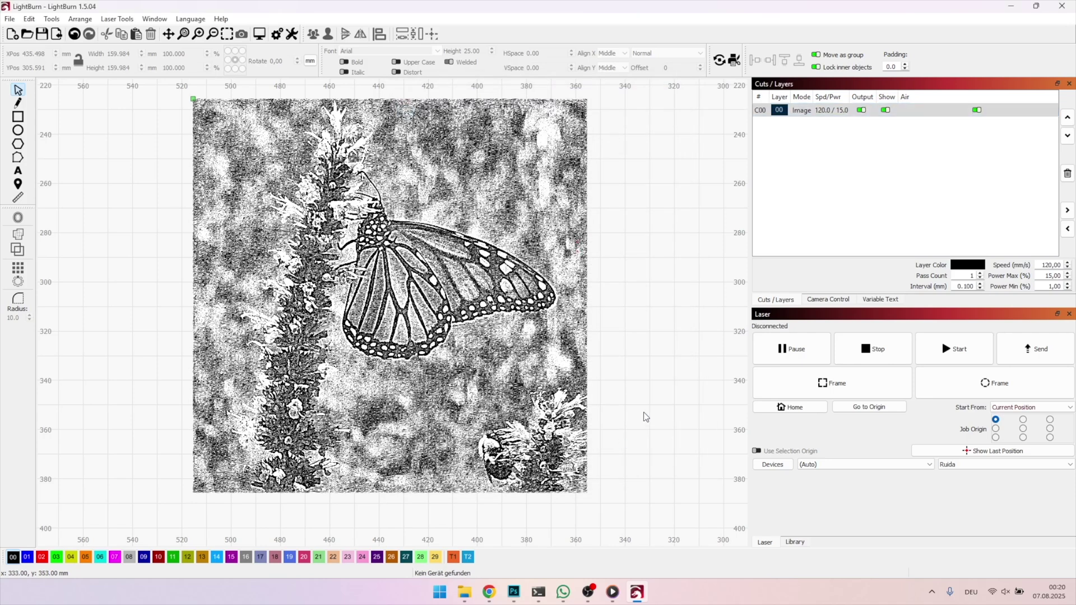